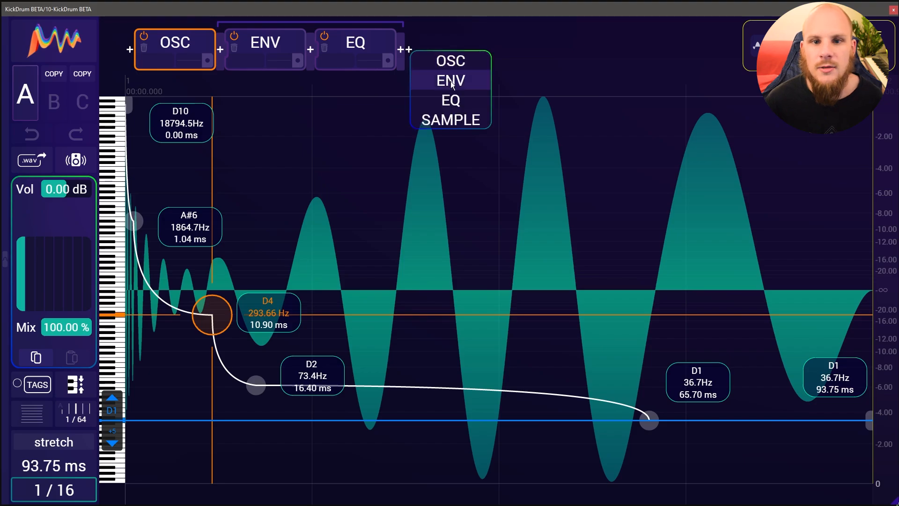
Add an EQ, an OSC and an ENV module to the end of the existing OSC-ENV-EQ chain.
{"action": "left_click", "coordinate": [438, 98]}
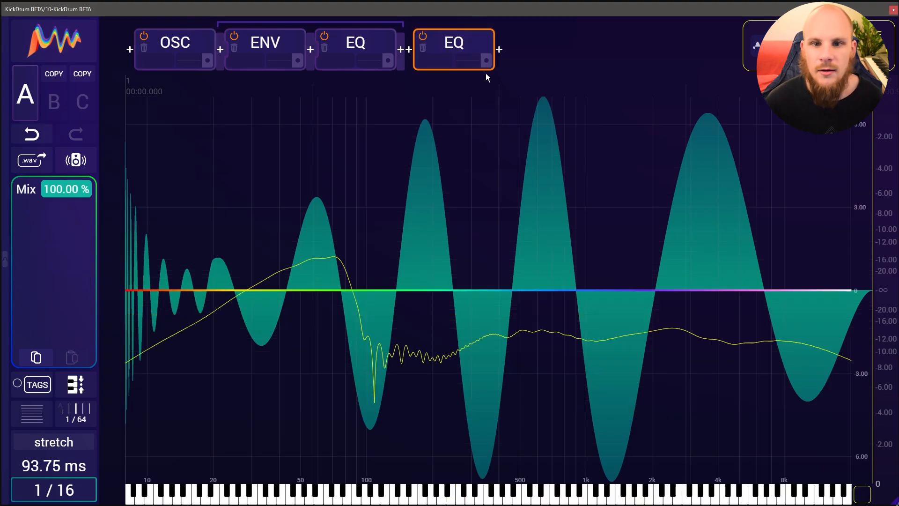
{"action": "left_click", "coordinate": [499, 50]}
{"action": "left_click", "coordinate": [521, 62]}
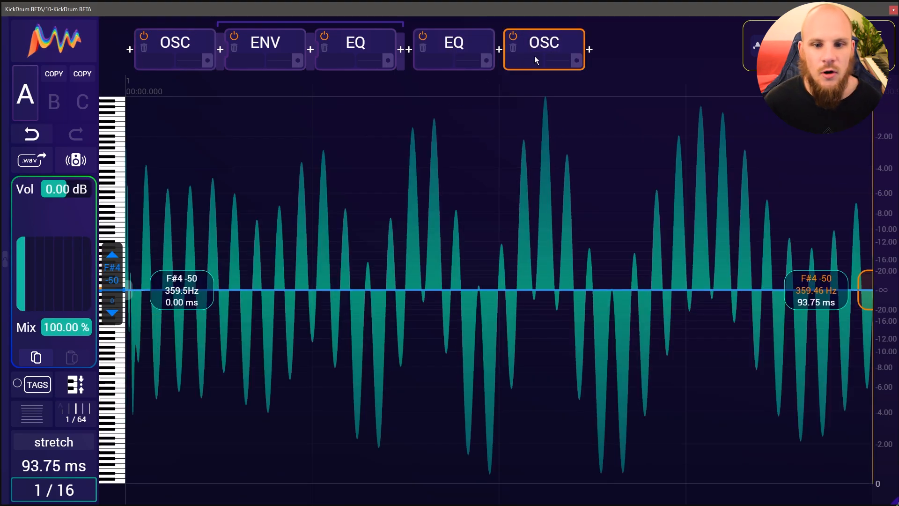
{"action": "left_click", "coordinate": [589, 49]}
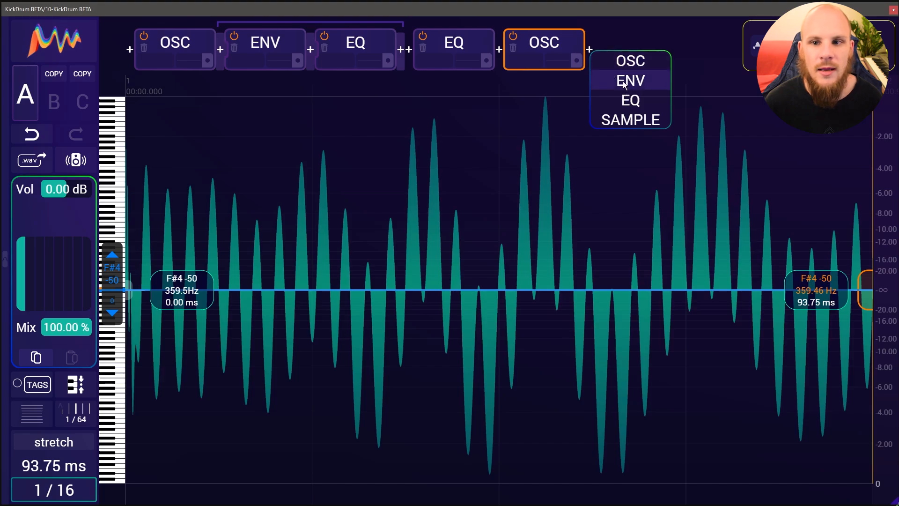
{"action": "left_click", "coordinate": [623, 82]}
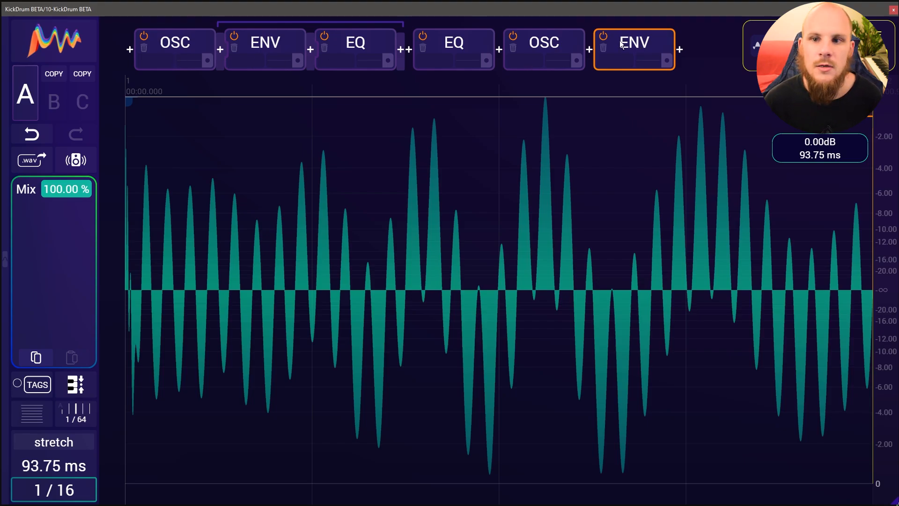
Attach the new ENV to the second OSC and move the new EQ behind it, forming a second OSC-ENV-EQ chain.
{"action": "left_click_drag", "start_coordinate": [620, 42], "coordinate": [564, 48]}
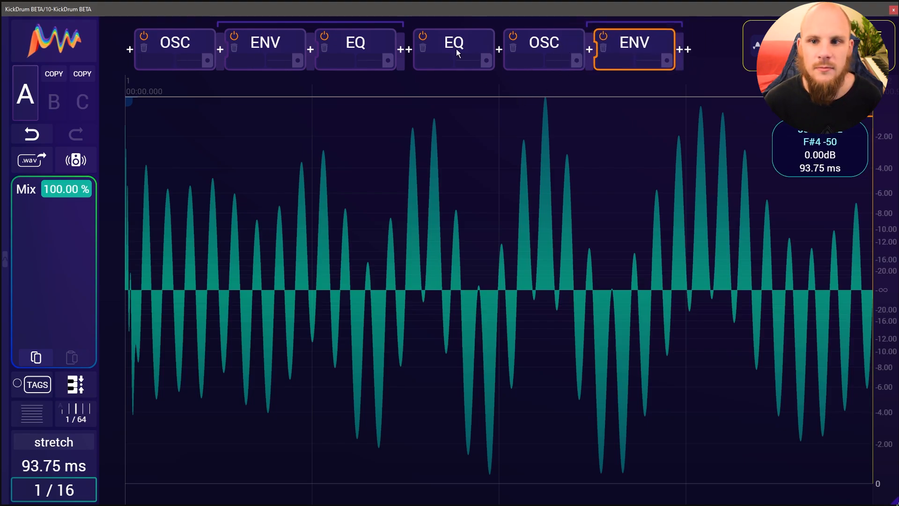
{"action": "left_click_drag", "start_coordinate": [439, 49], "coordinate": [681, 47]}
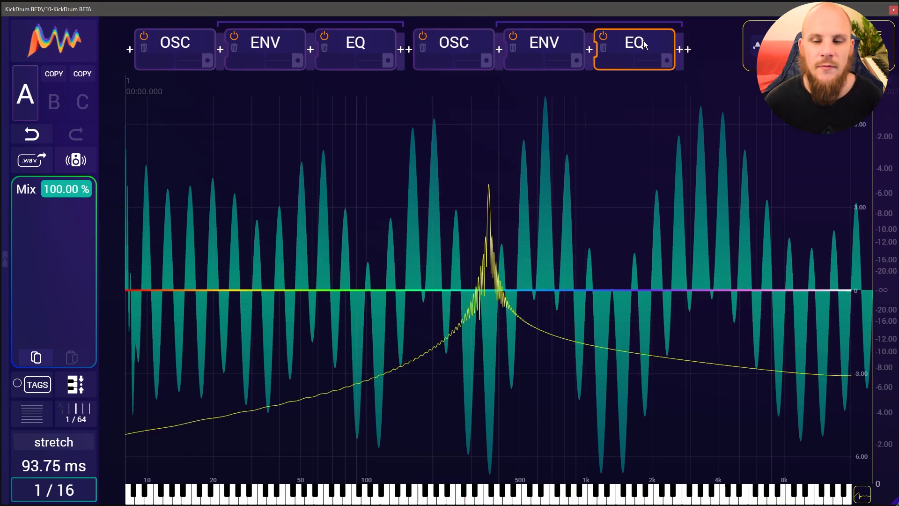
{"action": "left_click", "coordinate": [453, 49]}
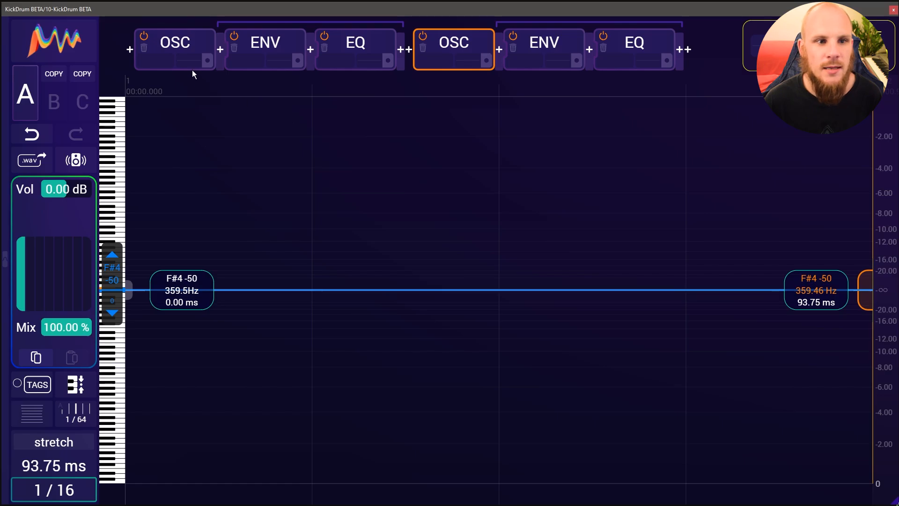
Overlay the first OSC's waveform and move its pitch points to E4 at 13.95 ms, A#2 at 27.67 ms and D1 at 72.62 ms.
{"action": "left_click", "coordinate": [208, 61]}
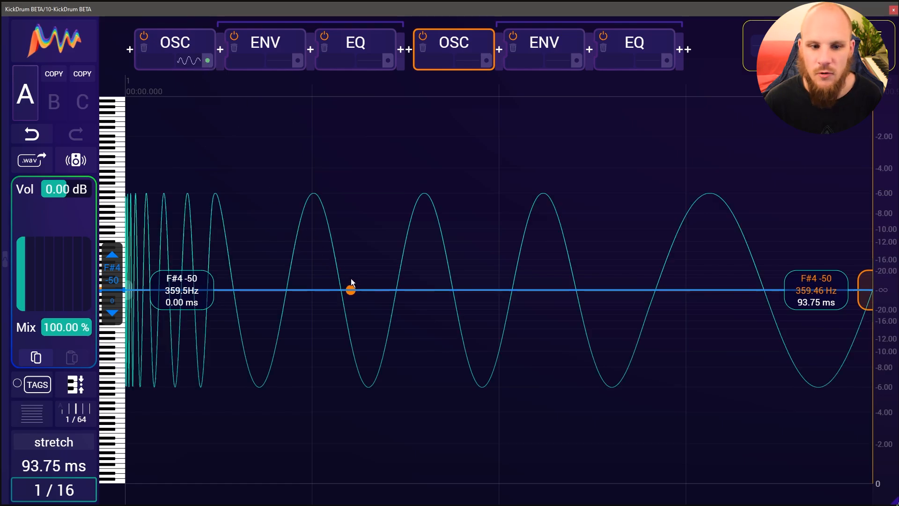
{"action": "left_click", "coordinate": [190, 66]}
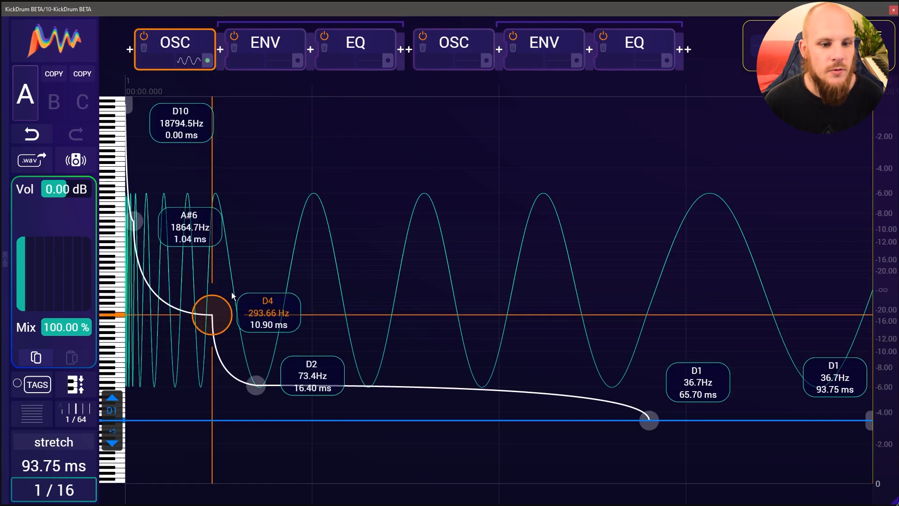
{"action": "left_click_drag", "start_coordinate": [211, 311], "coordinate": [237, 309]}
{"action": "left_click_drag", "start_coordinate": [256, 384], "coordinate": [345, 361]}
{"action": "left_click_drag", "start_coordinate": [648, 420], "coordinate": [703, 420]}
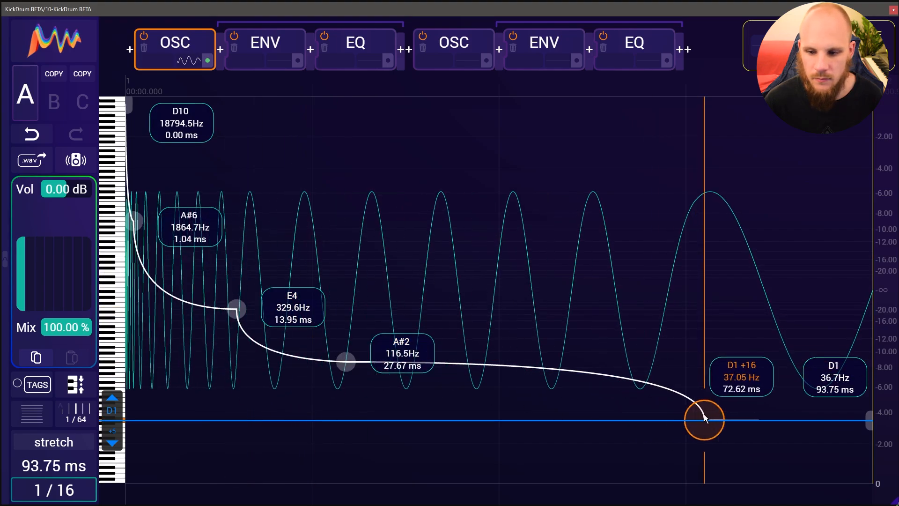
Bend the first OSC's pitch curve segments into a smoother descent and move the A#6 point to 3.68 ms.
{"action": "left_click_drag", "start_coordinate": [540, 411], "coordinate": [539, 414]}
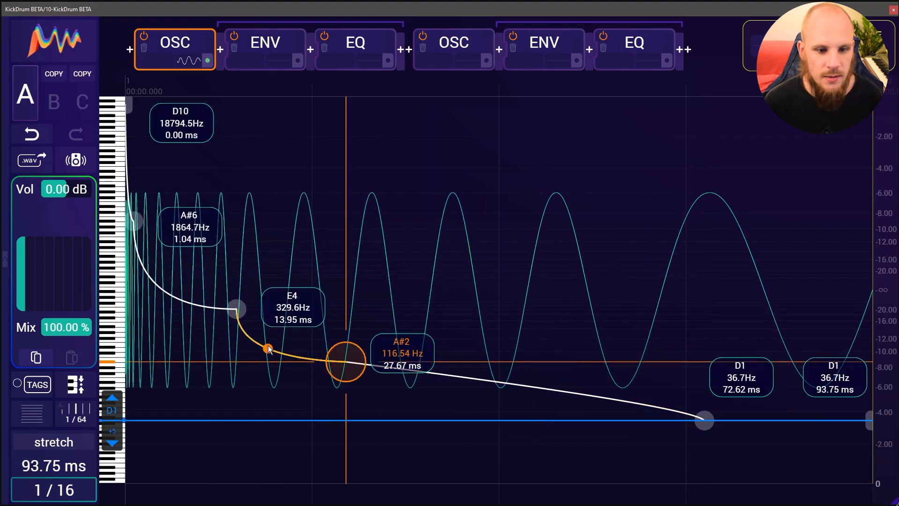
{"action": "left_click_drag", "start_coordinate": [268, 345], "coordinate": [270, 317]}
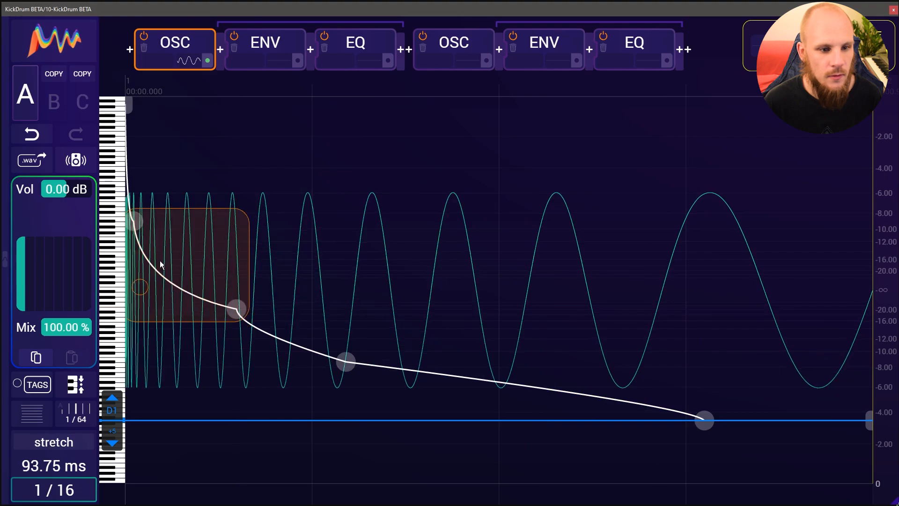
{"action": "left_click_drag", "start_coordinate": [137, 216], "coordinate": [158, 215]}
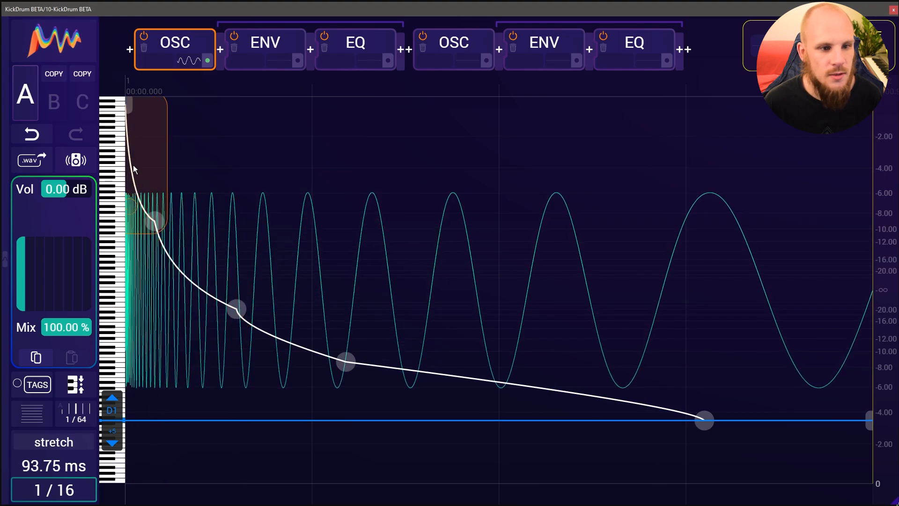
{"action": "left_click_drag", "start_coordinate": [134, 150], "coordinate": [135, 153]}
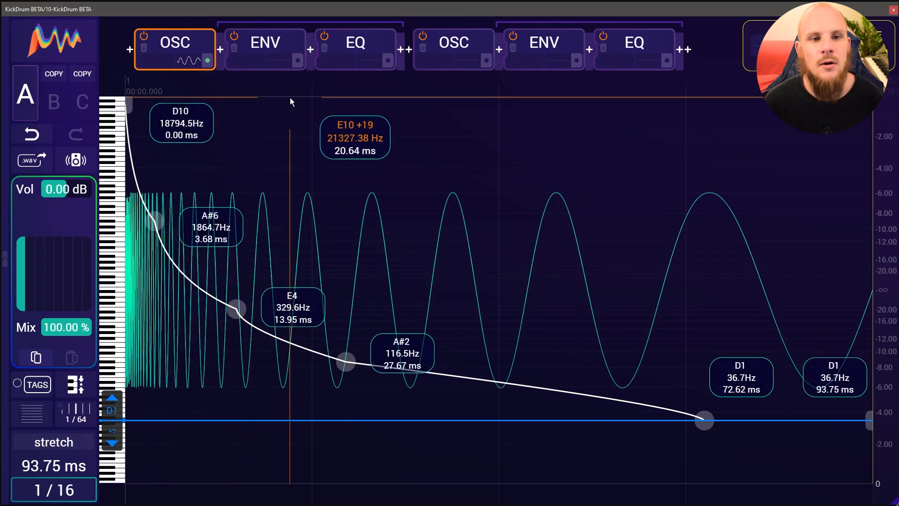
In the first ENV, lower the early dip to silence at 5.39 ms and move the next point to -4.27 dB at 22.36 ms.
{"action": "left_click", "coordinate": [268, 43]}
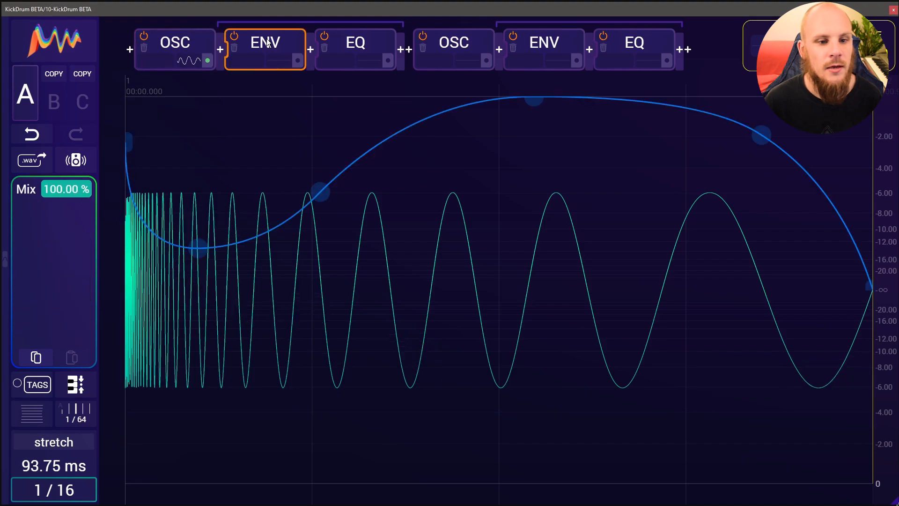
{"action": "left_click_drag", "start_coordinate": [171, 290], "coordinate": [166, 295]}
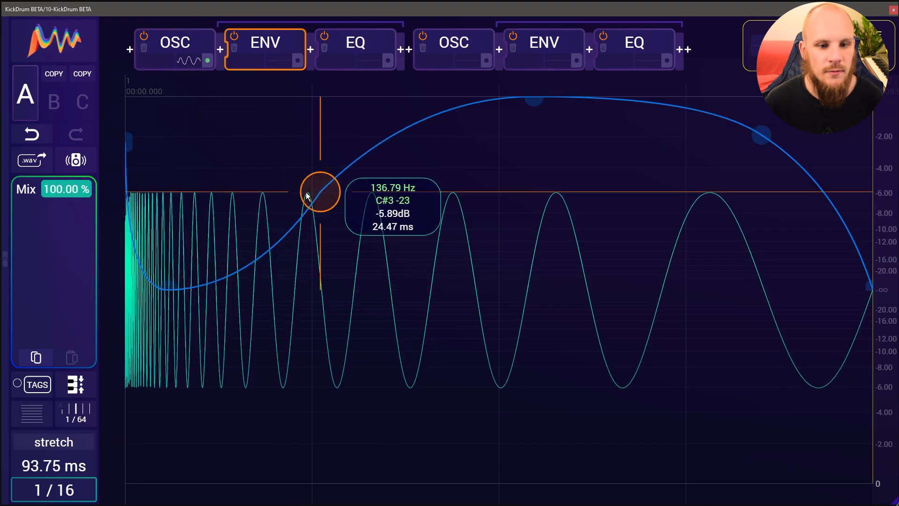
{"action": "left_click_drag", "start_coordinate": [318, 183], "coordinate": [301, 162]}
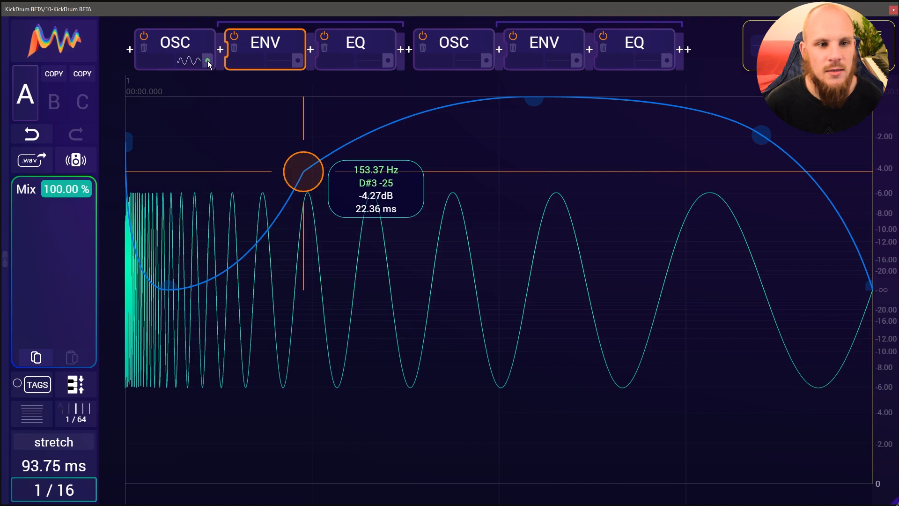
With the first ENV's waveform overlaid instead, raise its early dip and place the later points at 0 dB, 40.51 ms and -1.80 dB, 72.14 ms.
{"action": "left_click_drag", "start_coordinate": [207, 60], "coordinate": [298, 61]}
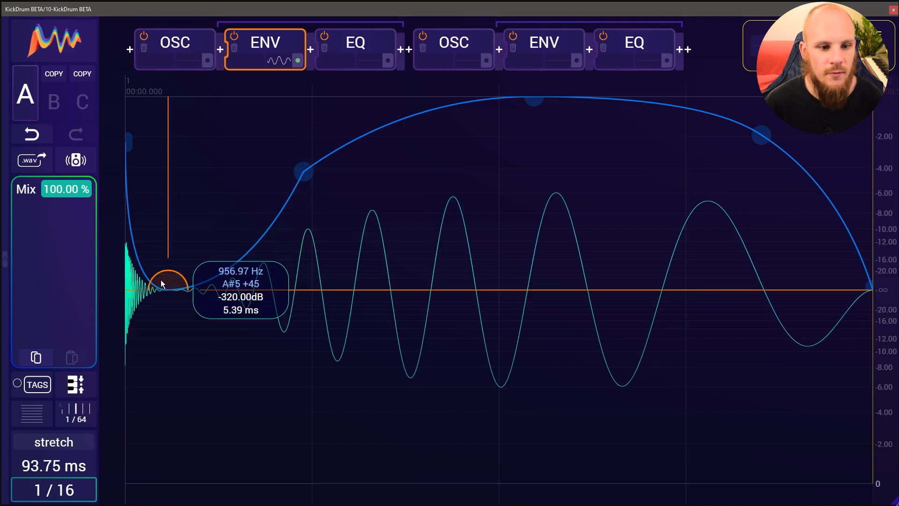
{"action": "left_click_drag", "start_coordinate": [162, 280], "coordinate": [193, 244]}
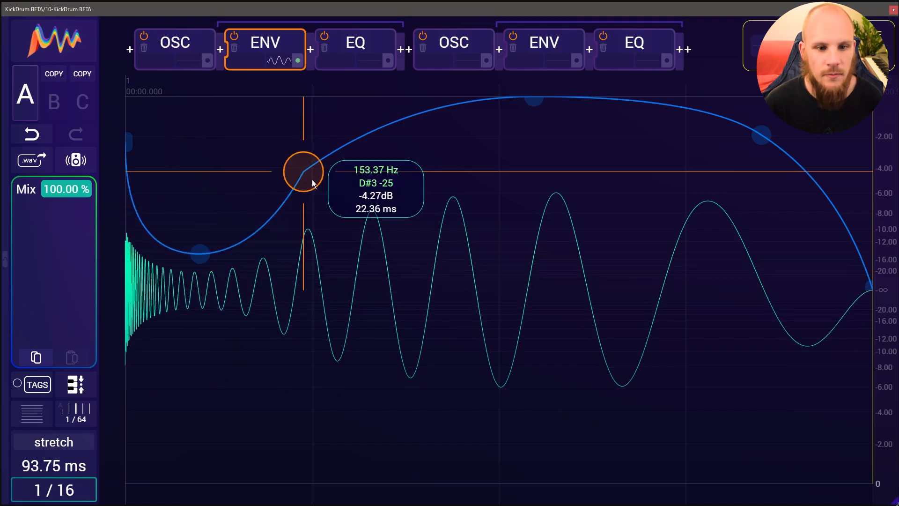
{"action": "left_click_drag", "start_coordinate": [311, 175], "coordinate": [303, 191]}
{"action": "left_click_drag", "start_coordinate": [524, 100], "coordinate": [446, 96]}
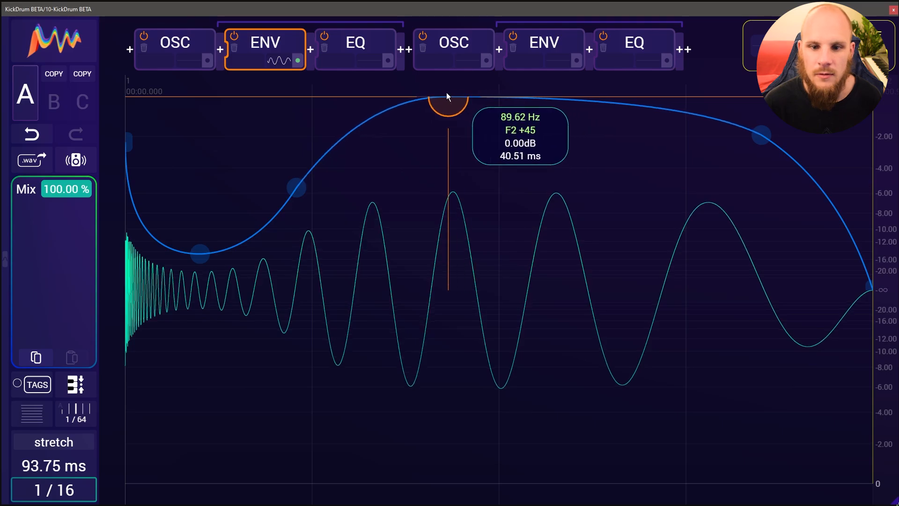
{"action": "left_click_drag", "start_coordinate": [758, 134], "coordinate": [698, 133]}
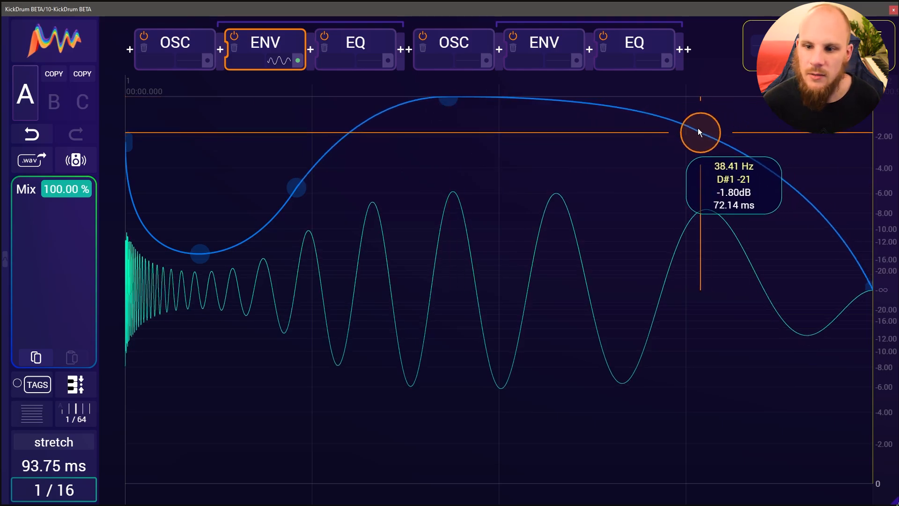
Overlay the first EQ's waveform, move its band to a 2.14 dB boost at 355.02 Hz and add a cut between 1k and 2k.
{"action": "left_click", "coordinate": [388, 61]}
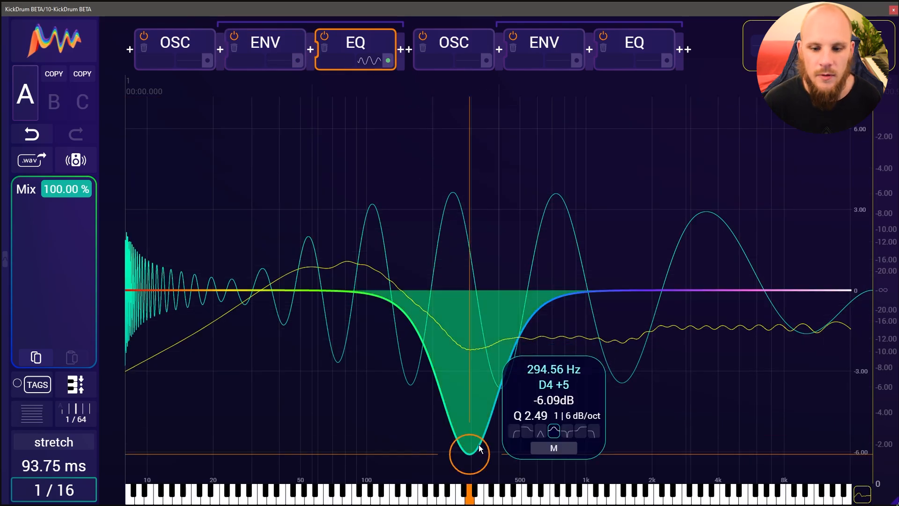
{"action": "left_click_drag", "start_coordinate": [478, 442], "coordinate": [404, 232]}
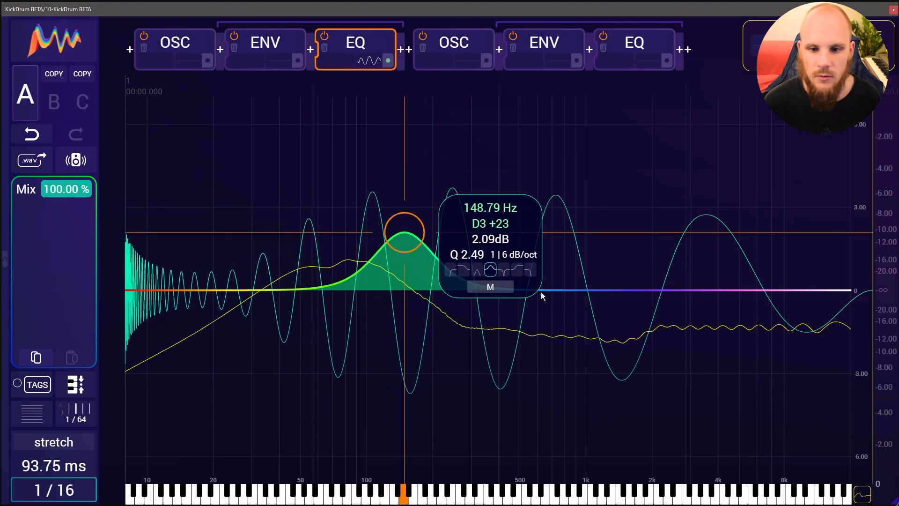
{"action": "left_click_drag", "start_coordinate": [588, 295], "coordinate": [613, 381]}
{"action": "left_click_drag", "start_coordinate": [404, 231], "coordinate": [489, 230]}
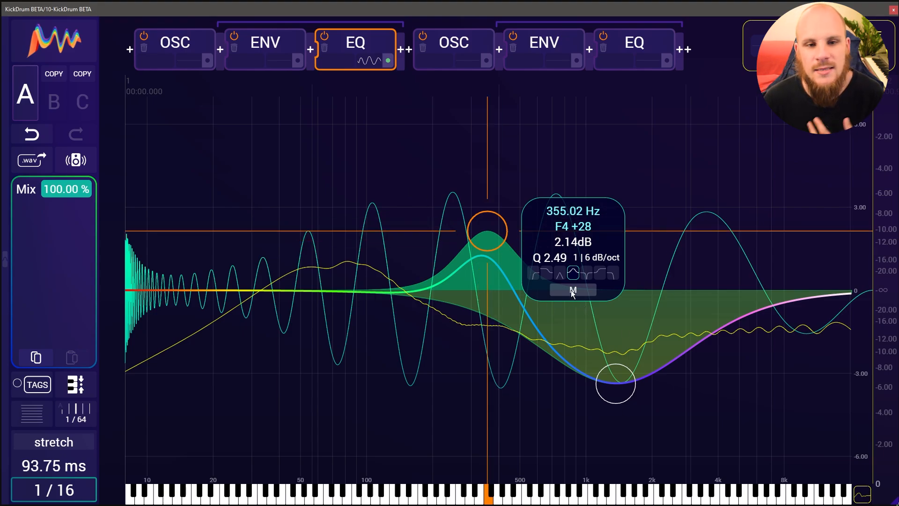
Overlay the first ENV's waveform as a filled shape and remove the second OSC-ENV-EQ chain.
{"action": "left_click", "coordinate": [298, 60]}
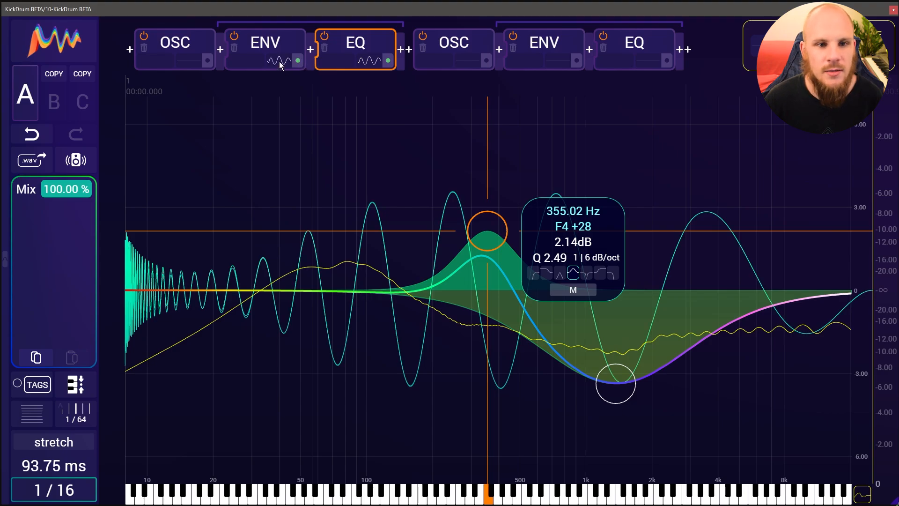
{"action": "left_click", "coordinate": [298, 60]}
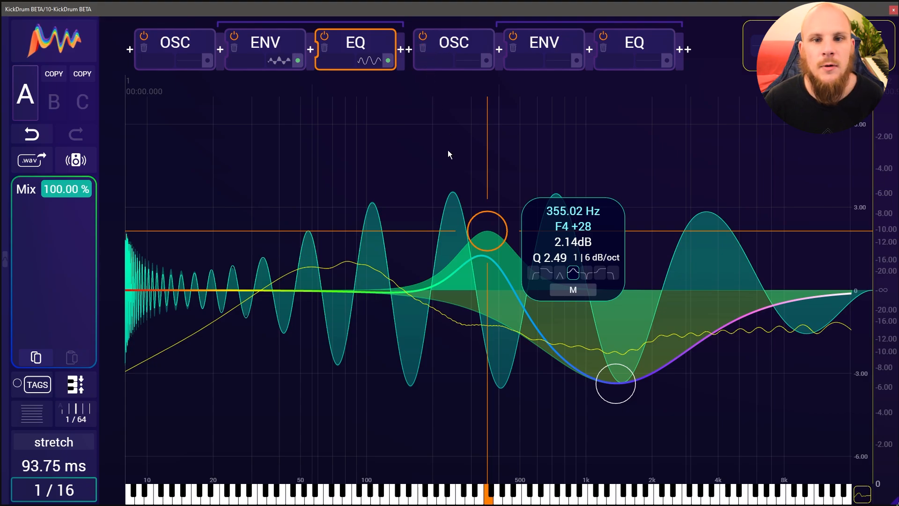
{"action": "left_click", "coordinate": [424, 49]}
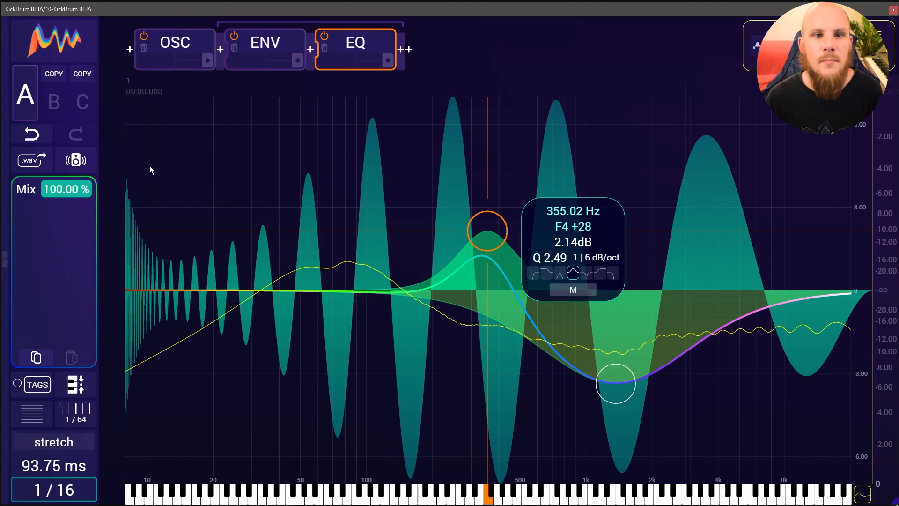
Look through the remaining OSC, ENV and EQ modules and try out the EQ's Mix amount.
{"action": "left_click", "coordinate": [282, 45]}
{"action": "left_click", "coordinate": [206, 43]}
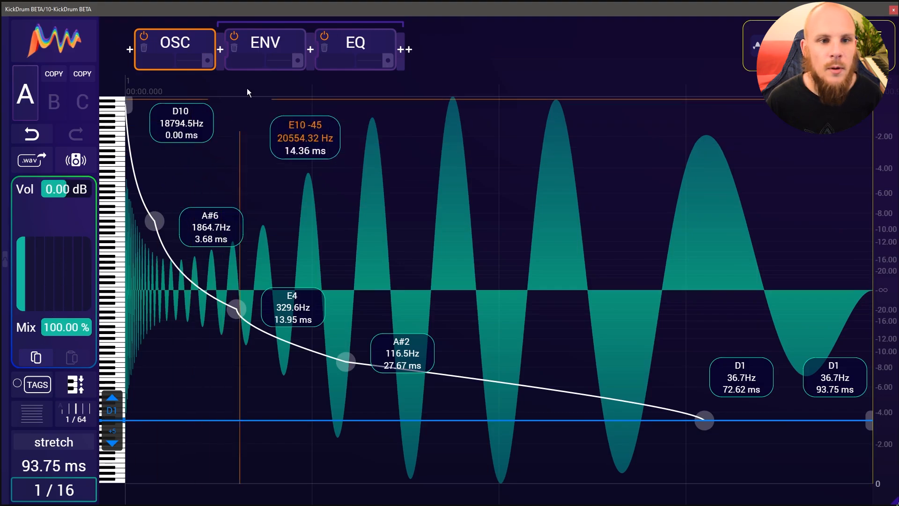
{"action": "left_click", "coordinate": [287, 44]}
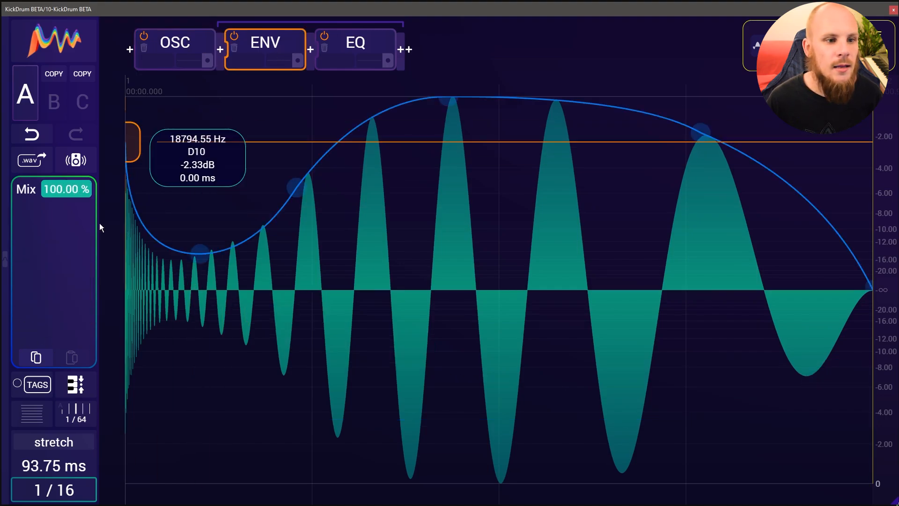
{"action": "left_click", "coordinate": [354, 47]}
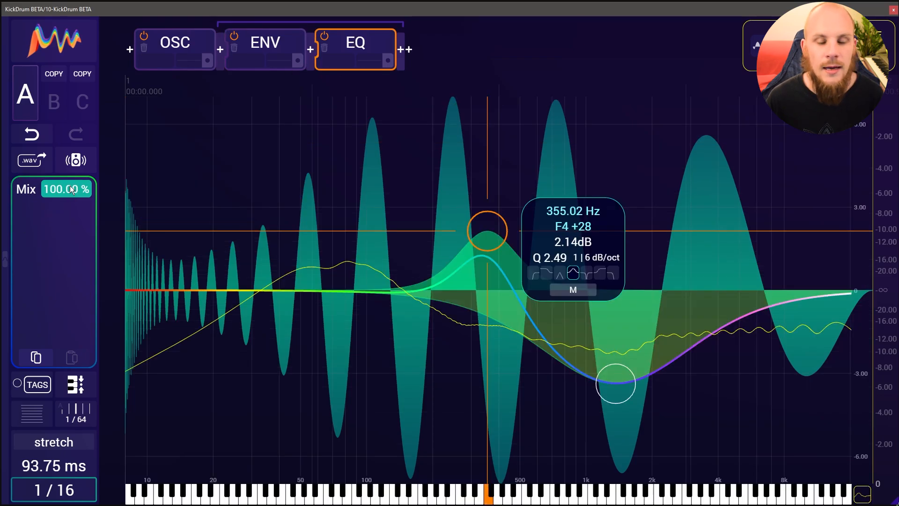
{"action": "left_click_drag", "start_coordinate": [69, 186], "coordinate": [184, 209]}
Bypass the EQ and try the ENV's Mix at 0 % before restoring its full effect.
{"action": "left_click", "coordinate": [293, 46]}
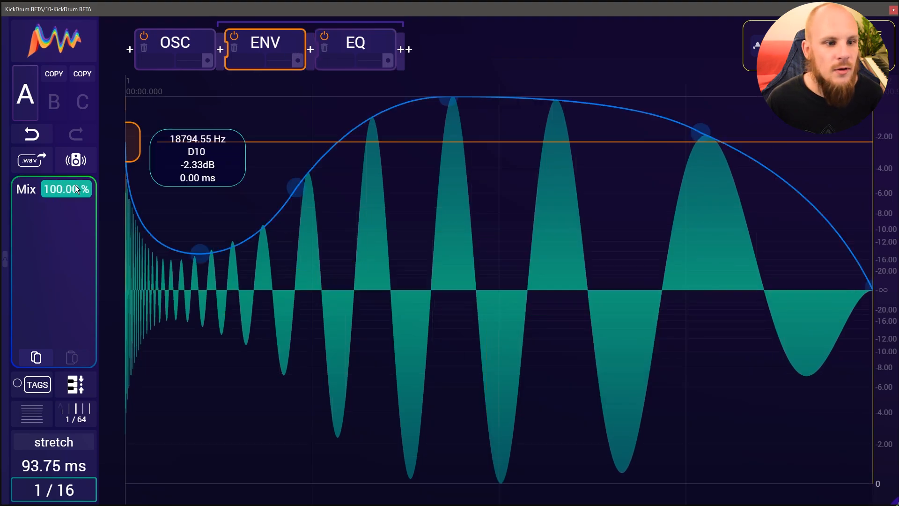
{"action": "left_click_drag", "start_coordinate": [80, 189], "coordinate": [116, 206]}
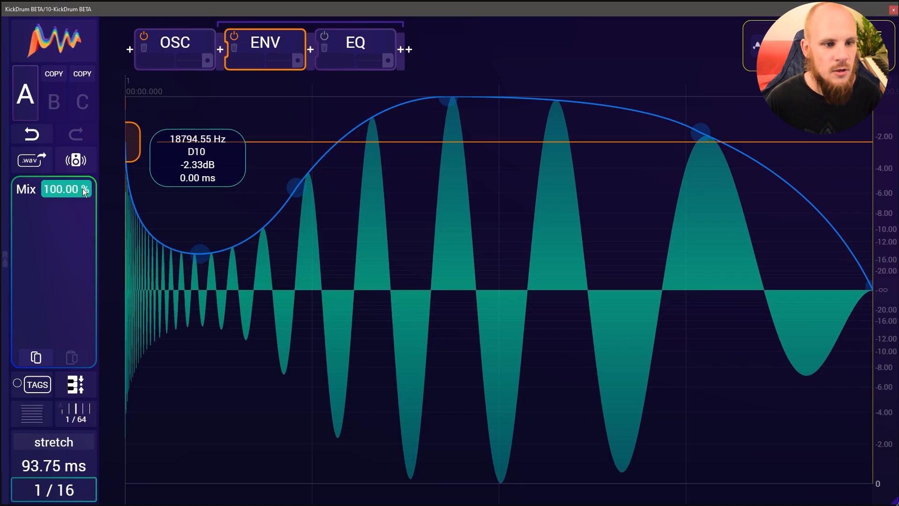
{"action": "left_click_drag", "start_coordinate": [83, 189], "coordinate": [1, 189]}
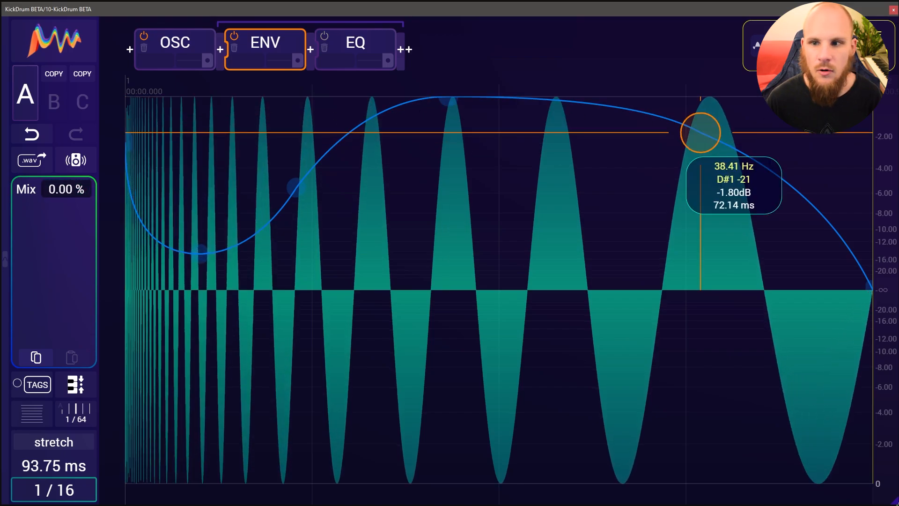
{"action": "left_click_drag", "start_coordinate": [68, 189], "coordinate": [125, 21]}
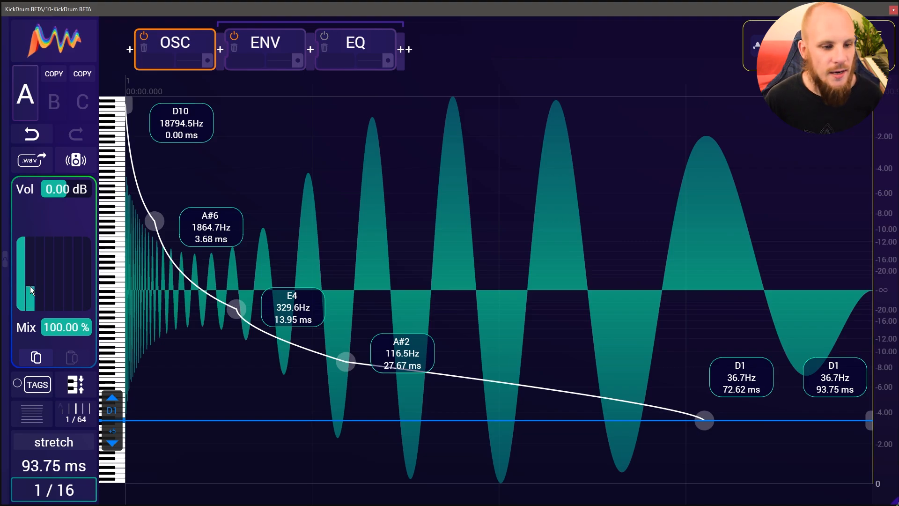
Raise the OSC's third to sixth harmonics to varying levels and play the current kick.
{"action": "mouse_move", "coordinate": [30, 286]}
{"action": "left_mouse_down"}
{"action": "mouse_move", "coordinate": [33, 243]}
{"action": "mouse_move", "coordinate": [29, 295]}
{"action": "mouse_move", "coordinate": [43, 282]}
{"action": "mouse_move", "coordinate": [41, 254]}
{"action": "mouse_move", "coordinate": [57, 262]}
{"action": "mouse_move", "coordinate": [50, 288]}
{"action": "left_mouse_up"}
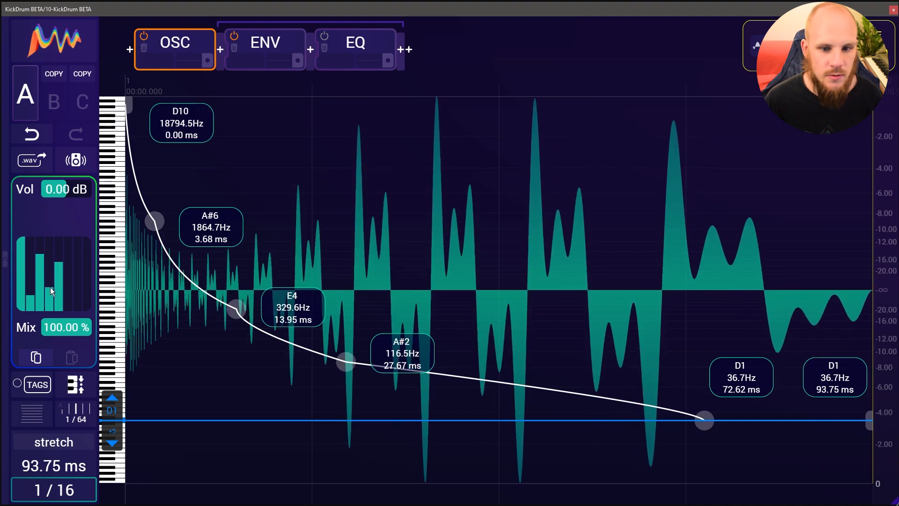
{"action": "left_click_drag", "start_coordinate": [71, 276], "coordinate": [69, 267]}
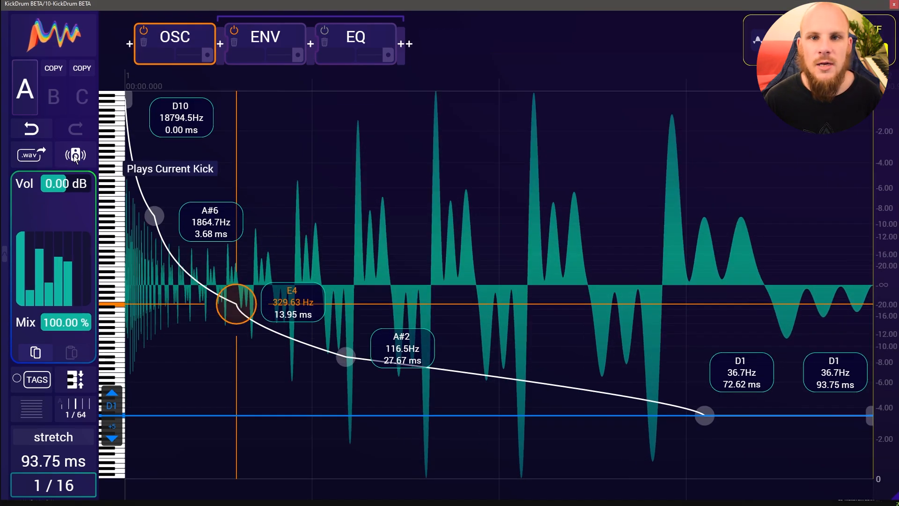
{"action": "left_click", "coordinate": [77, 155]}
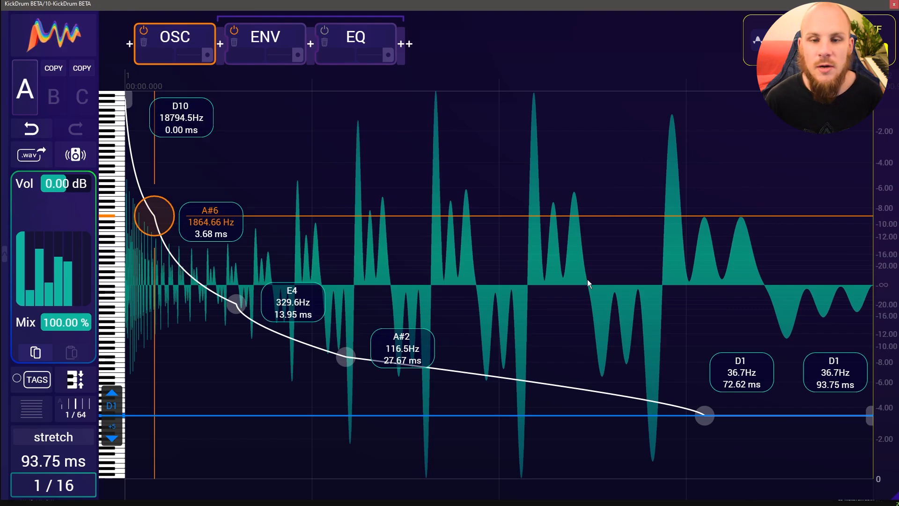
Automate the OSC's Mix with a curve dropping from full to zero shortly after the kick's start, and play the kick.
{"action": "mouse_move", "coordinate": [29, 327]}
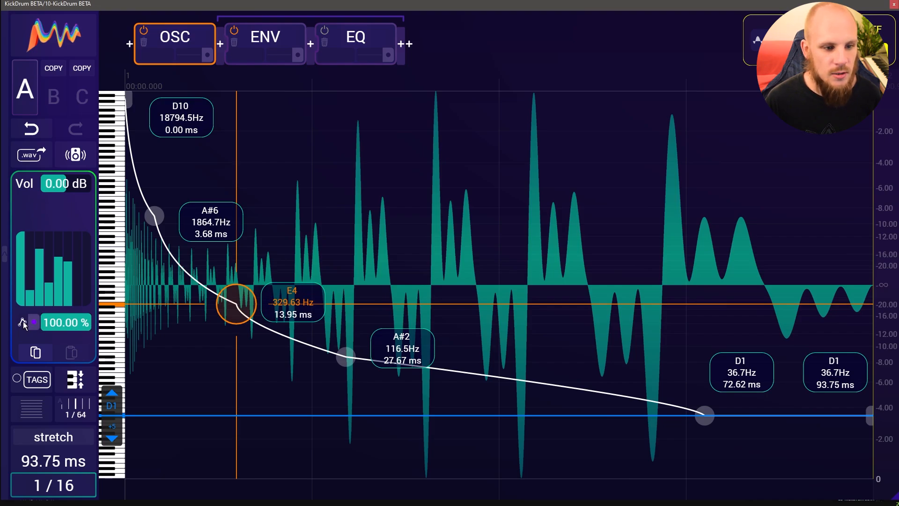
{"action": "left_click", "coordinate": [22, 322]}
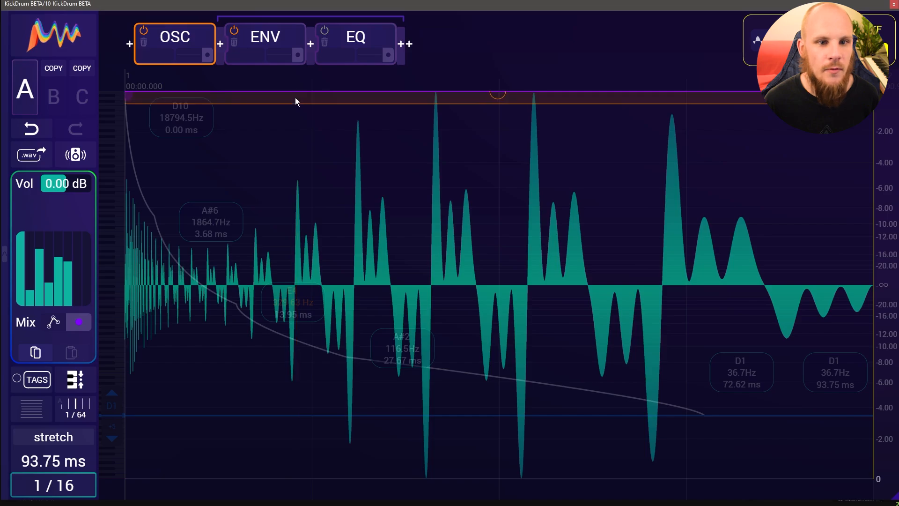
{"action": "left_click_drag", "start_coordinate": [311, 97], "coordinate": [298, 169]}
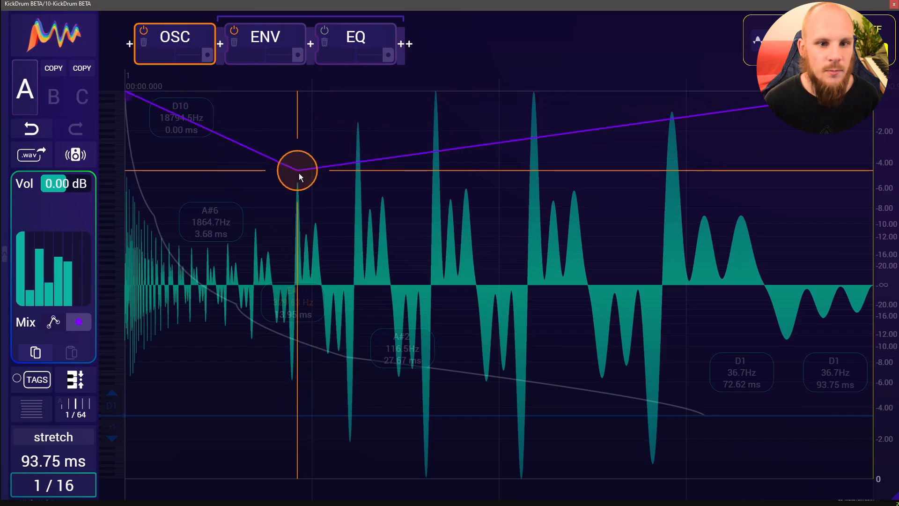
{"action": "left_click_drag", "start_coordinate": [409, 159], "coordinate": [871, 476]}
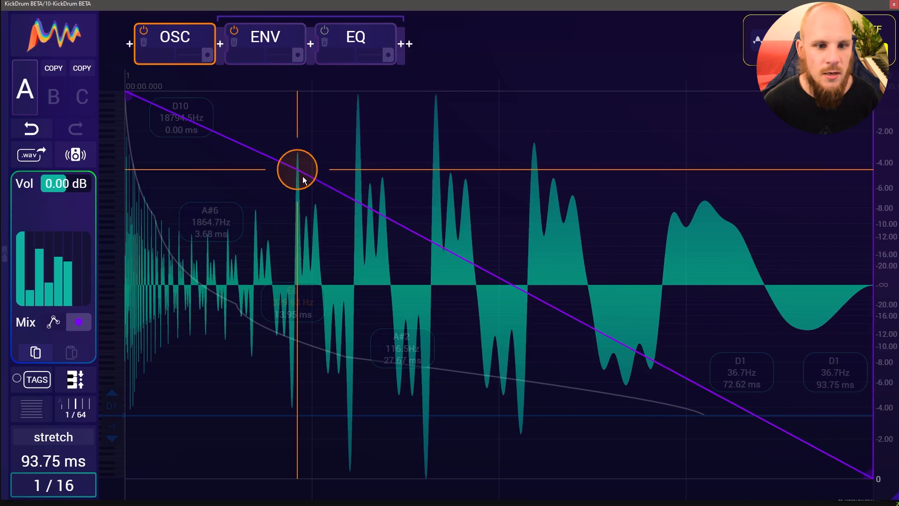
{"action": "left_click_drag", "start_coordinate": [298, 169], "coordinate": [174, 475]}
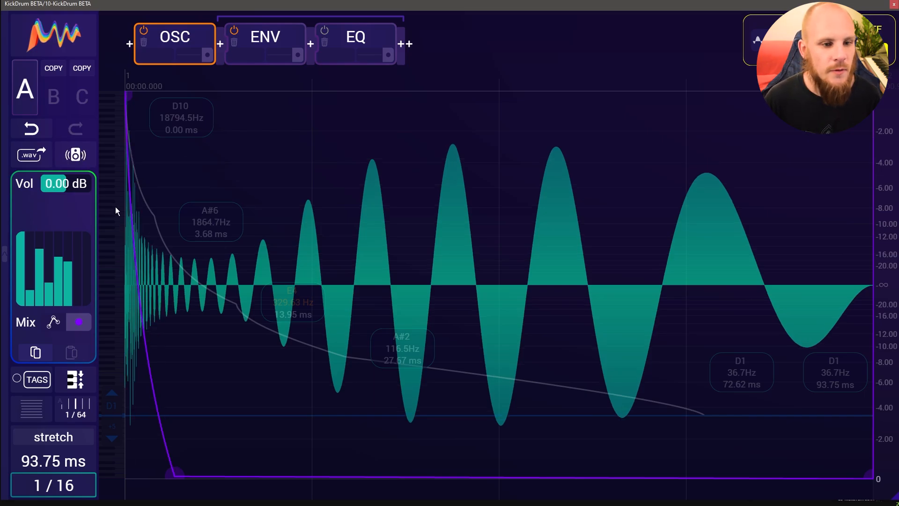
{"action": "left_click", "coordinate": [74, 156]}
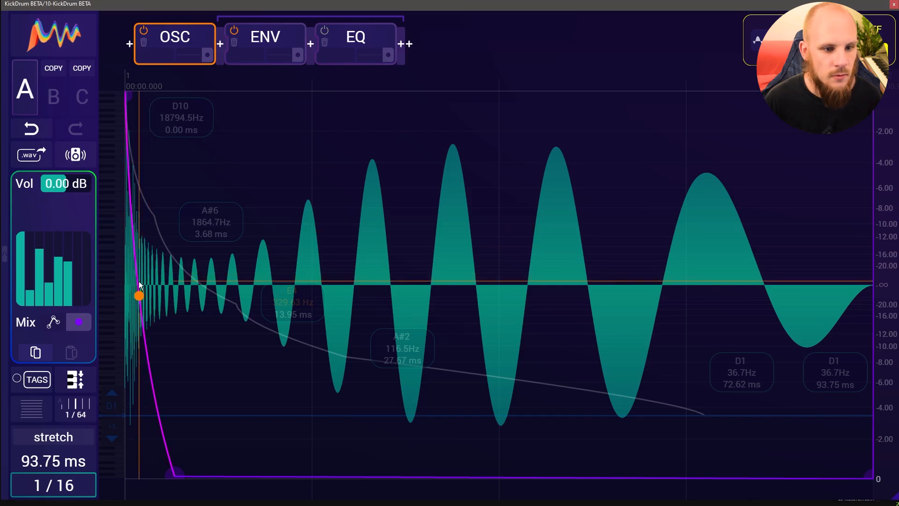
Steepen the OSC's Mix curve and move its zero point even closer to the kick's start.
{"action": "left_click_drag", "start_coordinate": [136, 284], "coordinate": [122, 349]}
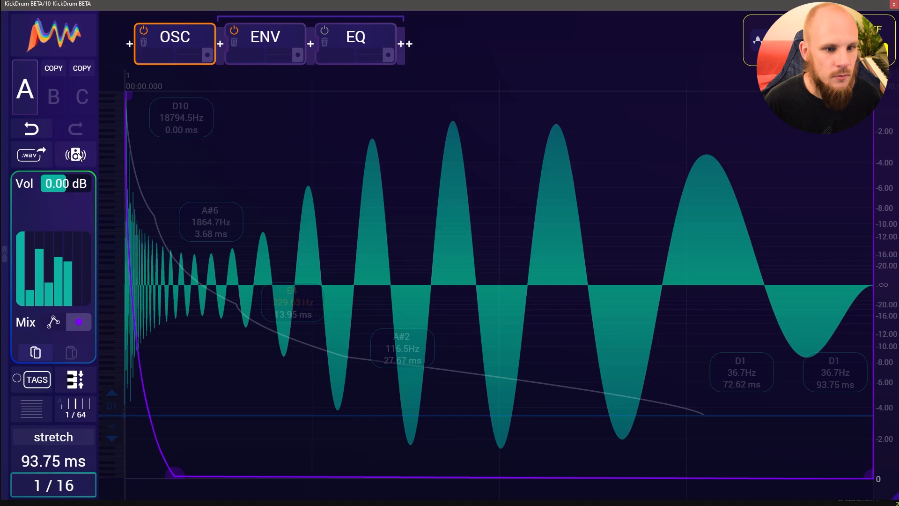
{"action": "left_click_drag", "start_coordinate": [176, 472], "coordinate": [156, 479]}
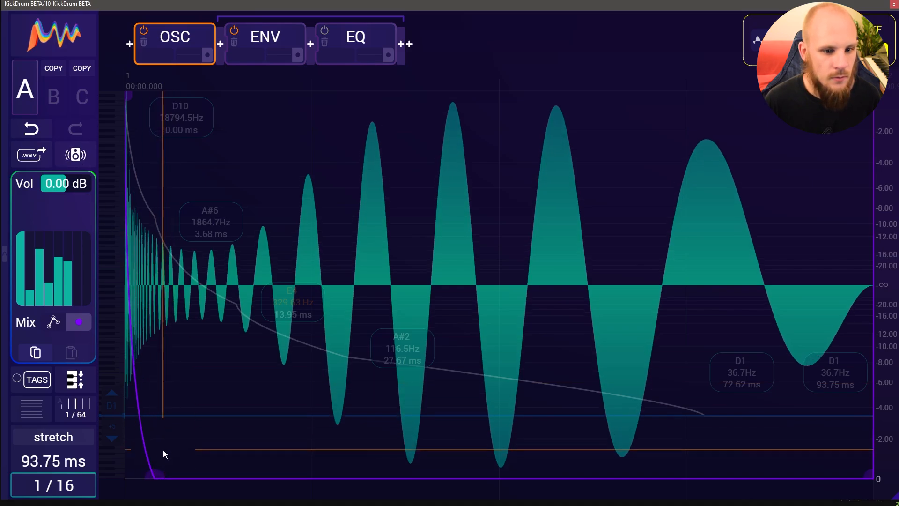
{"action": "left_click_drag", "start_coordinate": [162, 472], "coordinate": [515, 475]}
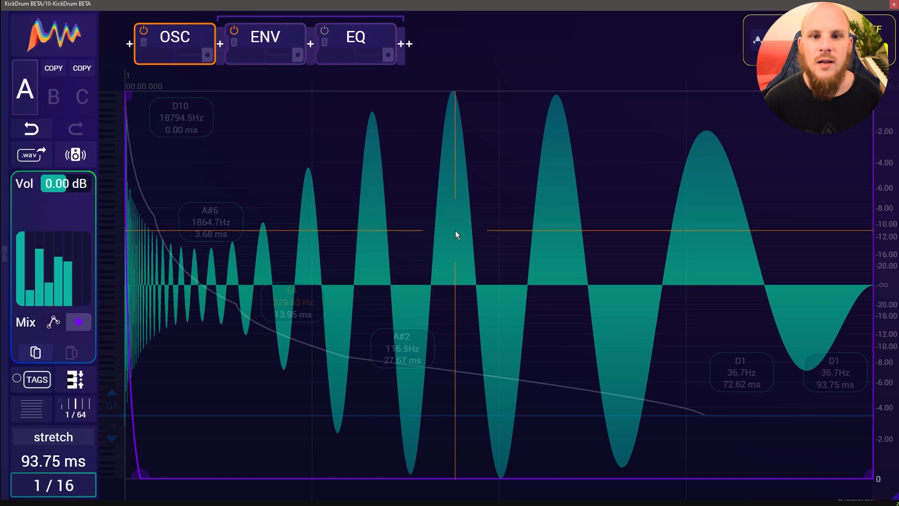
Add a SAMPLE module after the EQ, load a short percussive sample and hide the overlaid kick waveform.
{"action": "left_click", "coordinate": [411, 44]}
{"action": "left_click", "coordinate": [445, 110]}
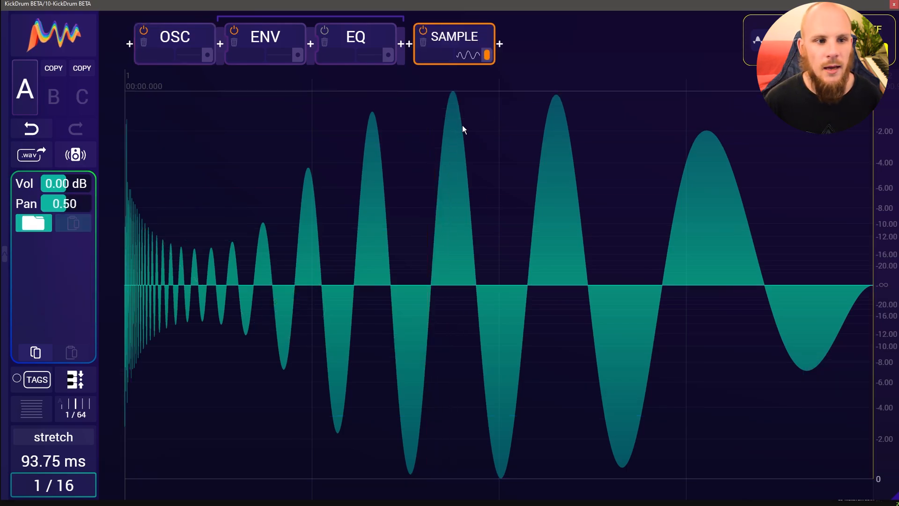
{"action": "left_click", "coordinate": [45, 225]}
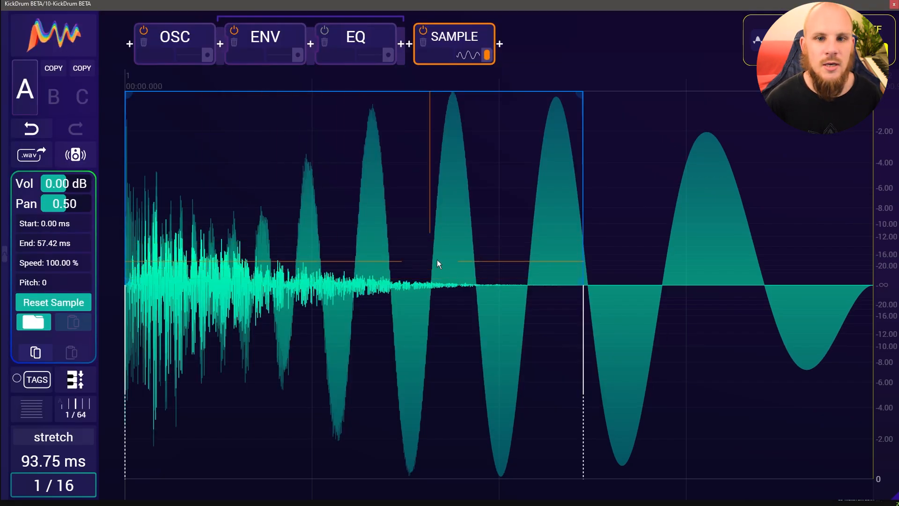
{"action": "left_click", "coordinate": [762, 41]}
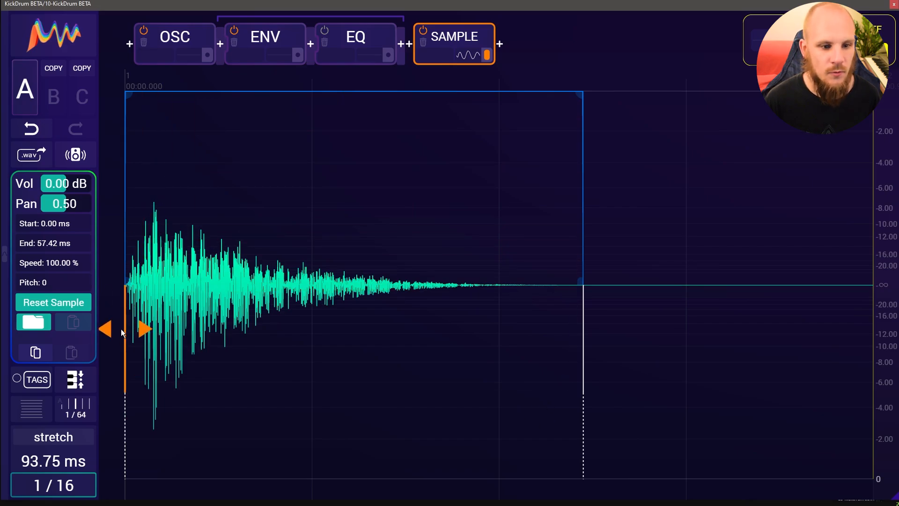
Compress the sample to 93.87 % speed starting at -3.11 ms, and shape its fade-out into an early, steeply falling curve.
{"action": "left_click_drag", "start_coordinate": [123, 329], "coordinate": [150, 331]}
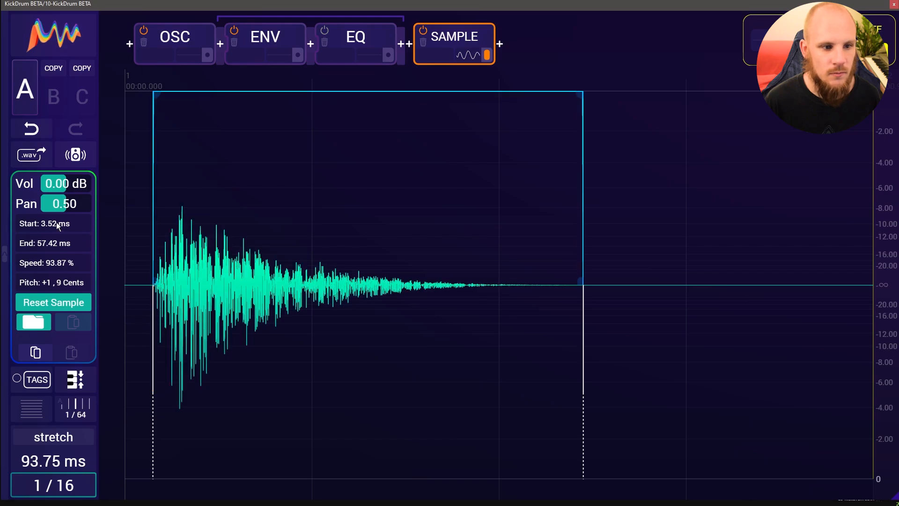
{"action": "left_click_drag", "start_coordinate": [169, 330], "coordinate": [117, 325]}
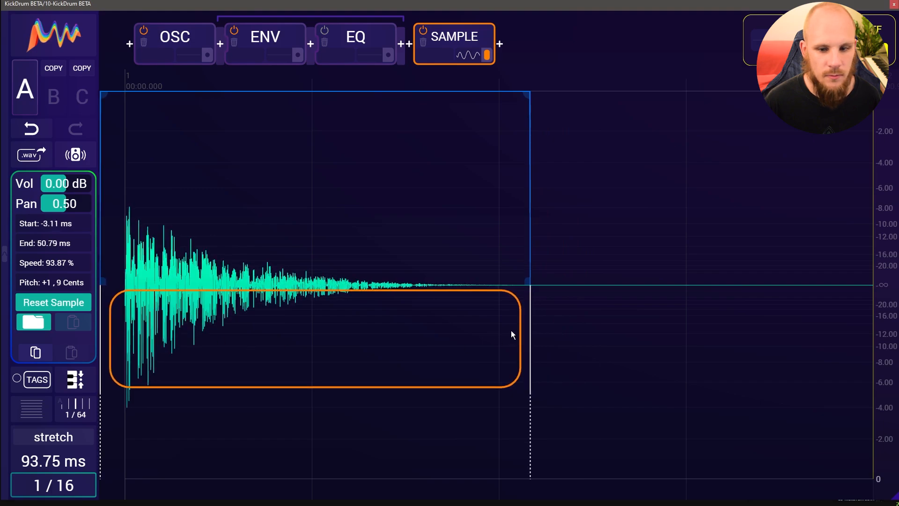
{"action": "mouse_move", "coordinate": [518, 107]}
{"action": "left_mouse_down"}
{"action": "mouse_move", "coordinate": [188, 98]}
{"action": "mouse_move", "coordinate": [172, 85]}
{"action": "mouse_move", "coordinate": [159, 89]}
{"action": "left_mouse_up"}
{"action": "left_click_drag", "start_coordinate": [315, 175], "coordinate": [214, 215]}
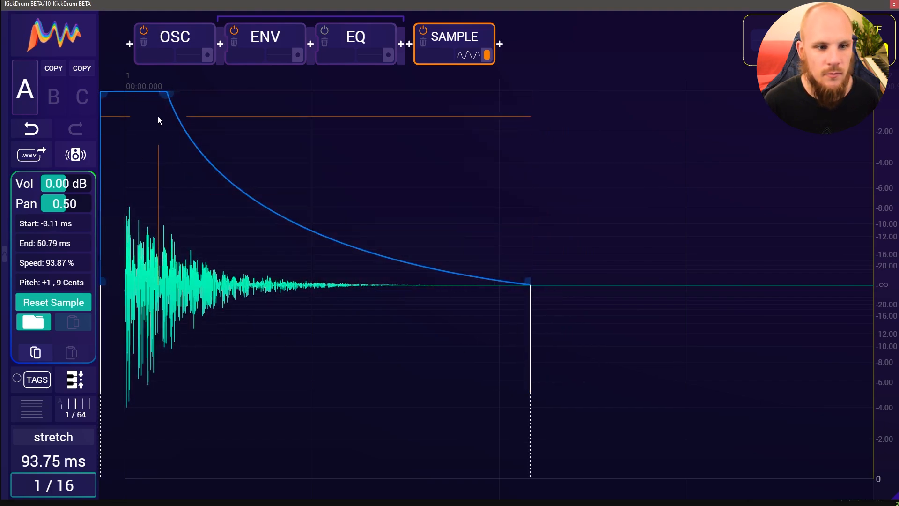
{"action": "left_click_drag", "start_coordinate": [160, 92], "coordinate": [148, 108]}
{"action": "left_click_drag", "start_coordinate": [230, 214], "coordinate": [213, 253]}
Try the sample's end at 25.62 ms, compare with the OSC bypassed and active, and set the end to 37.30 ms.
{"action": "left_click_drag", "start_coordinate": [539, 328], "coordinate": [363, 333]}
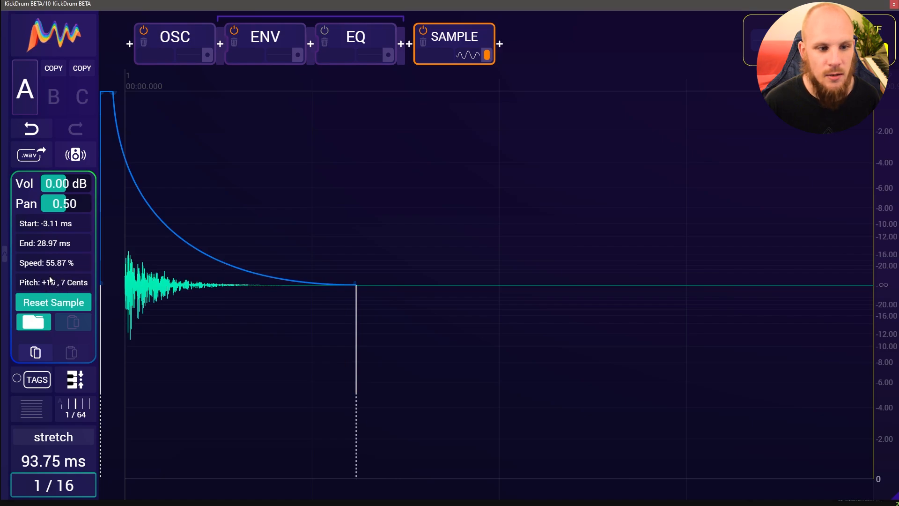
{"action": "left_click_drag", "start_coordinate": [355, 312], "coordinate": [330, 312]}
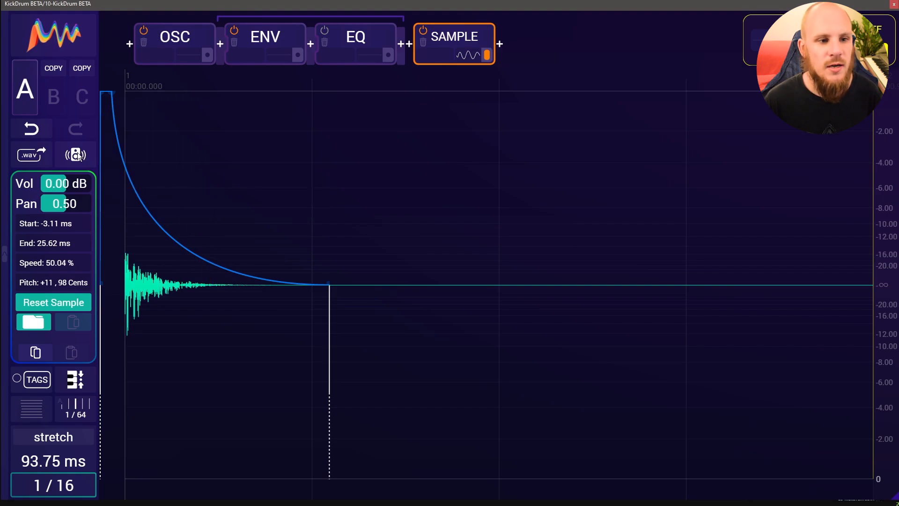
{"action": "left_click", "coordinate": [144, 31]}
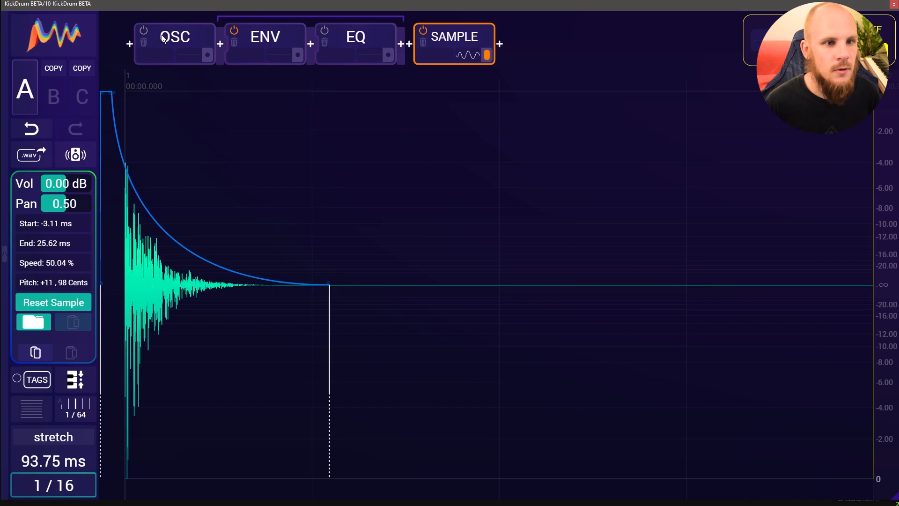
{"action": "left_click", "coordinate": [143, 32]}
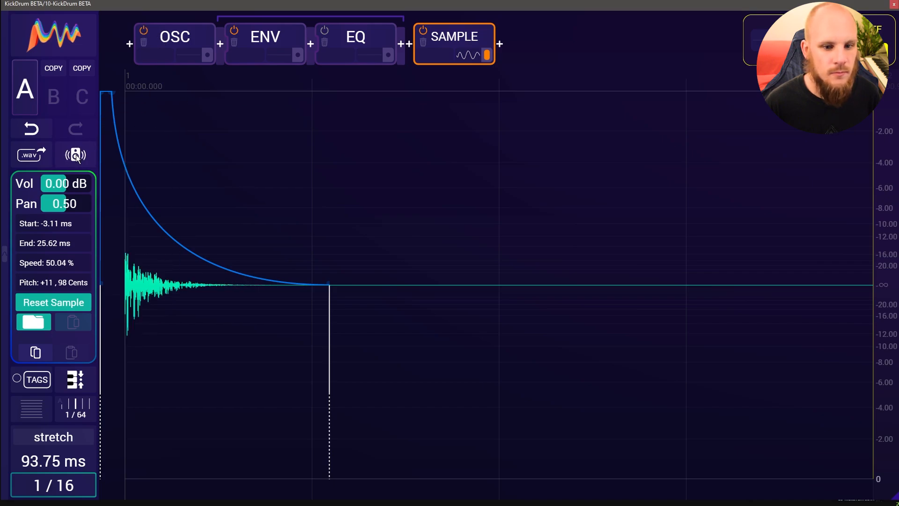
{"action": "left_click_drag", "start_coordinate": [329, 323], "coordinate": [421, 323]}
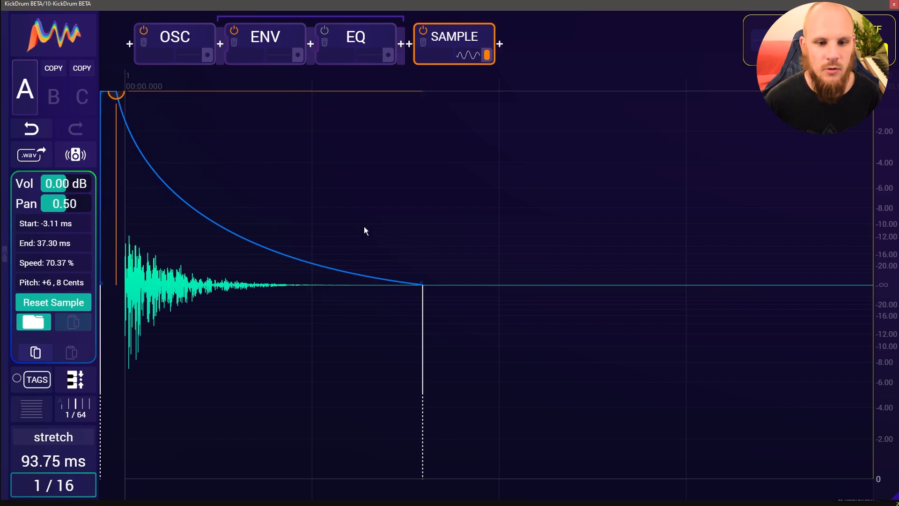
Automate the sample's Pan to swing quickly from one extreme to the other and return to centre, and play the kick.
{"action": "left_click", "coordinate": [26, 204]}
{"action": "left_click_drag", "start_coordinate": [142, 282], "coordinate": [125, 475]}
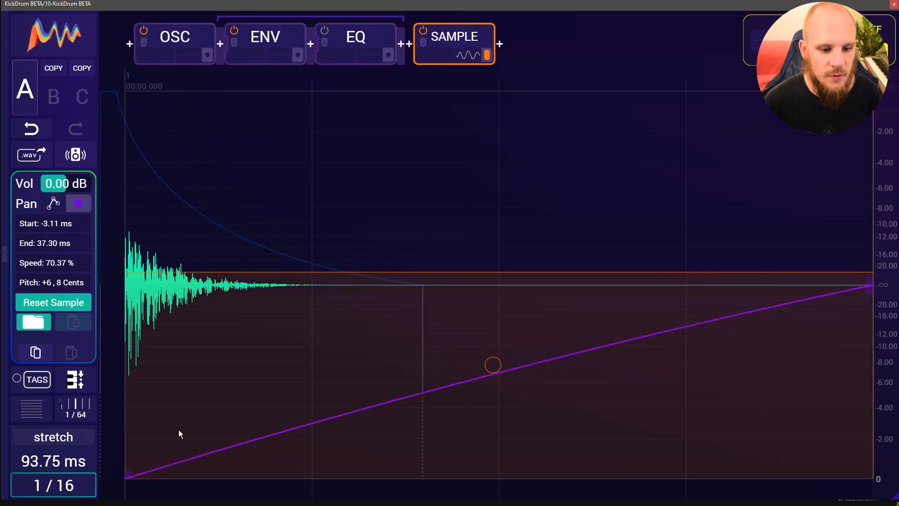
{"action": "left_click_drag", "start_coordinate": [180, 434], "coordinate": [154, 154]}
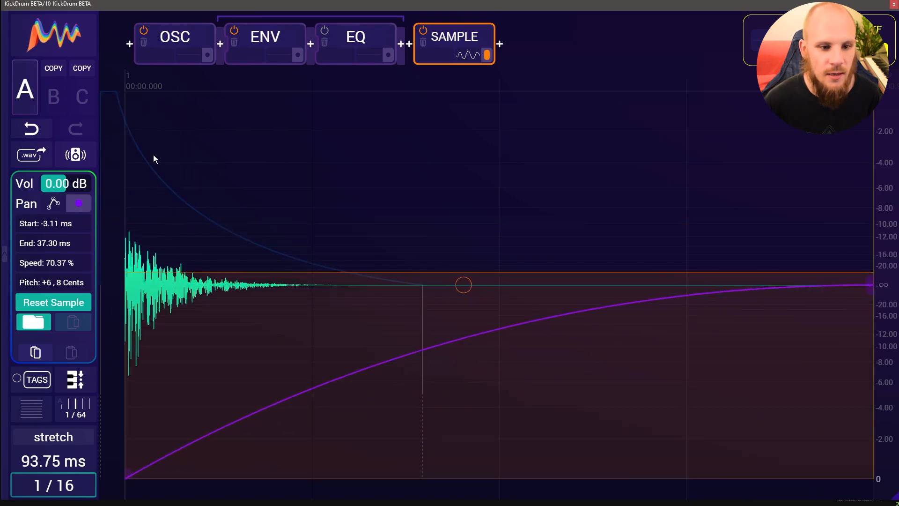
{"action": "double_click", "coordinate": [330, 386]}
{"action": "left_click_drag", "start_coordinate": [329, 387], "coordinate": [164, 91]}
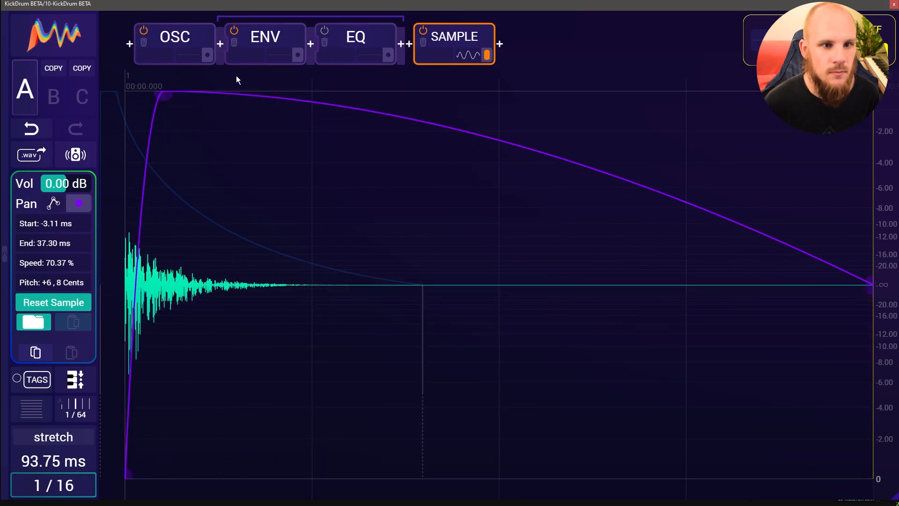
{"action": "left_click", "coordinate": [73, 153]}
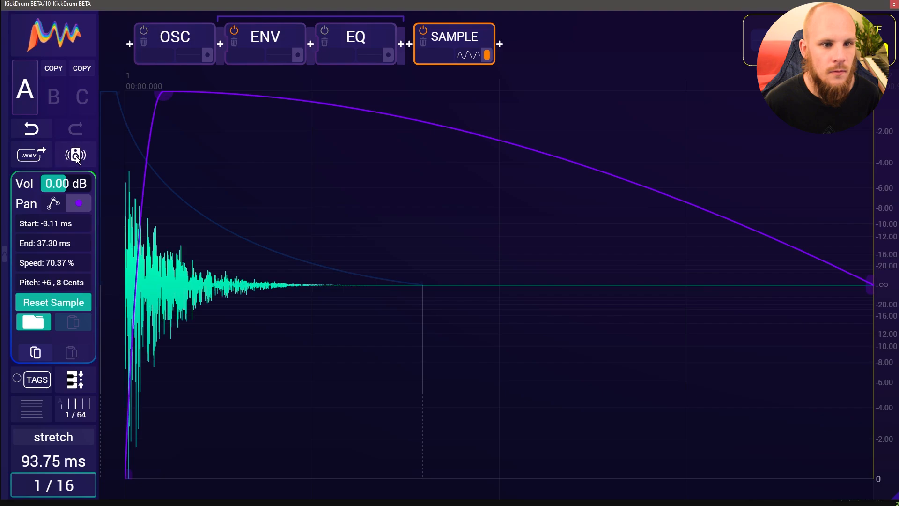
Bring the sample's Pan curve back to centre and flatten it over the whole kick.
{"action": "left_click_drag", "start_coordinate": [162, 94], "coordinate": [209, 300]}
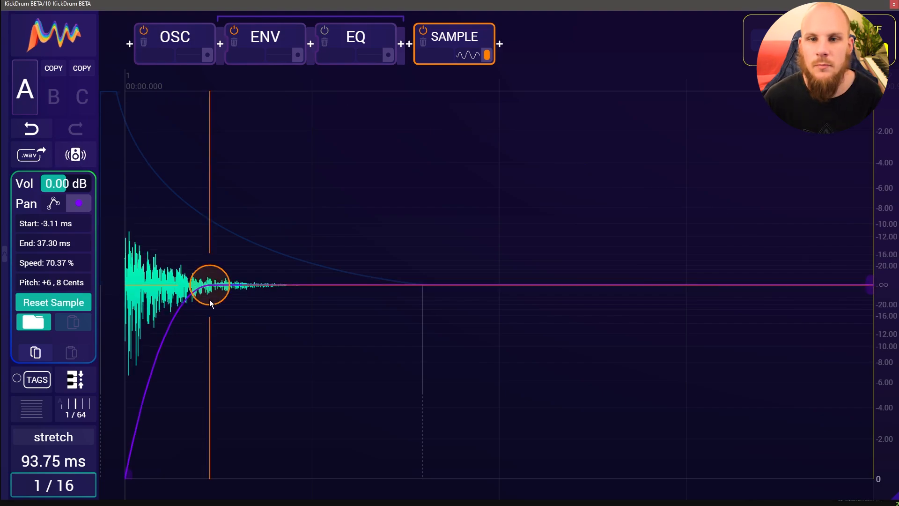
{"action": "left_click_drag", "start_coordinate": [209, 294], "coordinate": [271, 189]}
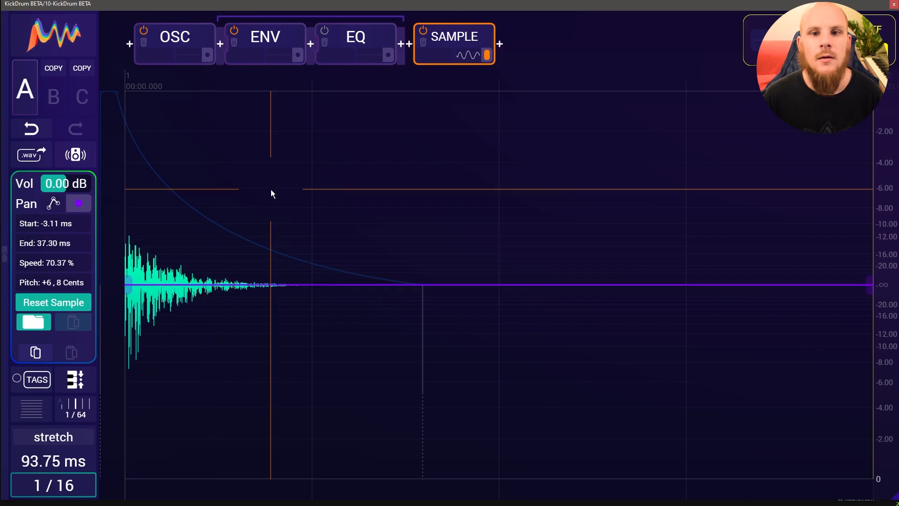